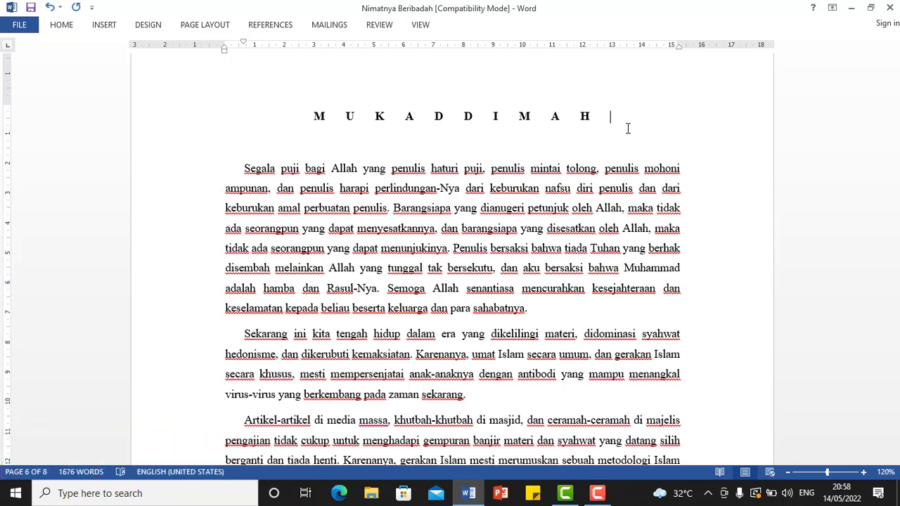
{"action": "left_click", "coordinate": [380, 121]}
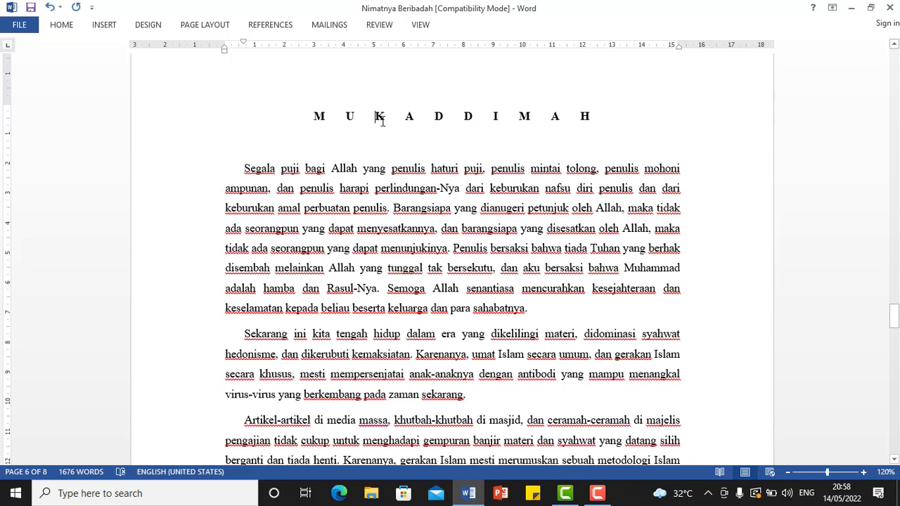
{"action": "left_click", "coordinate": [335, 115]}
{"action": "left_click", "coordinate": [596, 117]}
{"action": "left_click", "coordinate": [427, 115]}
{"action": "left_click", "coordinate": [160, 176]}
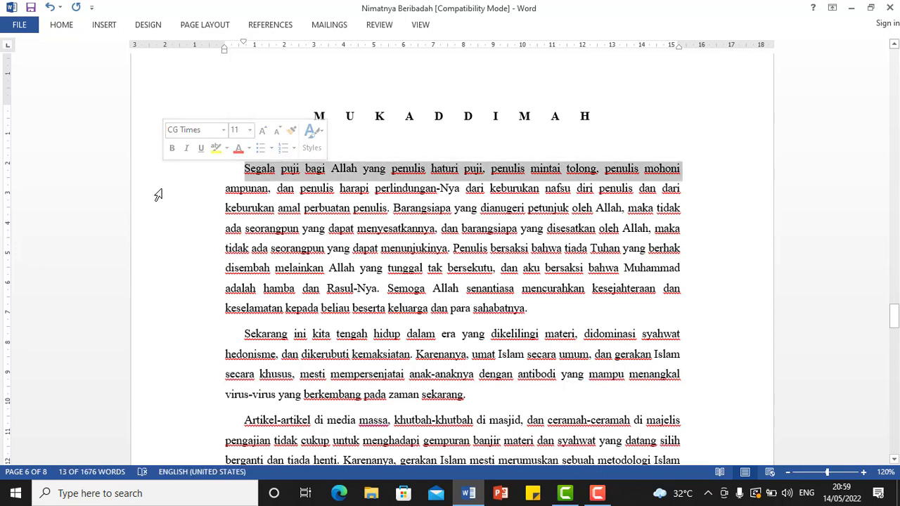
{"action": "left_click", "coordinate": [158, 195]}
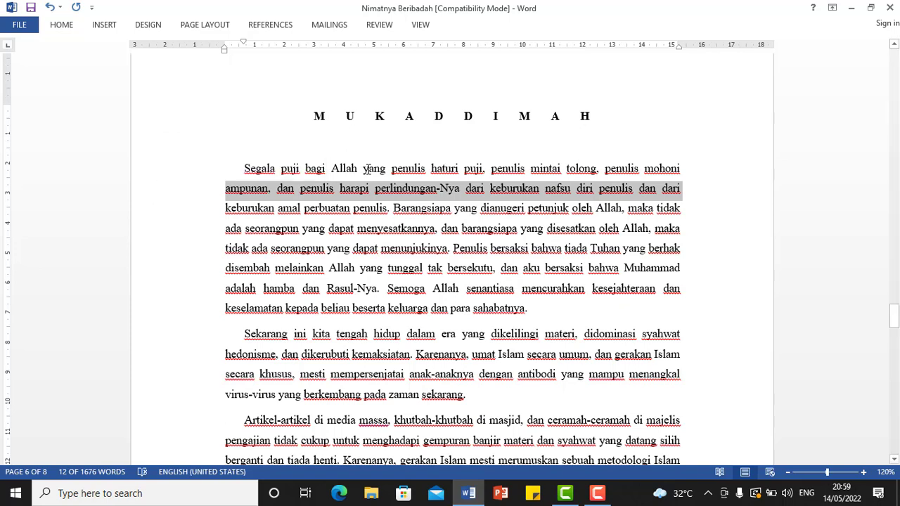
{"action": "left_click", "coordinate": [359, 169]}
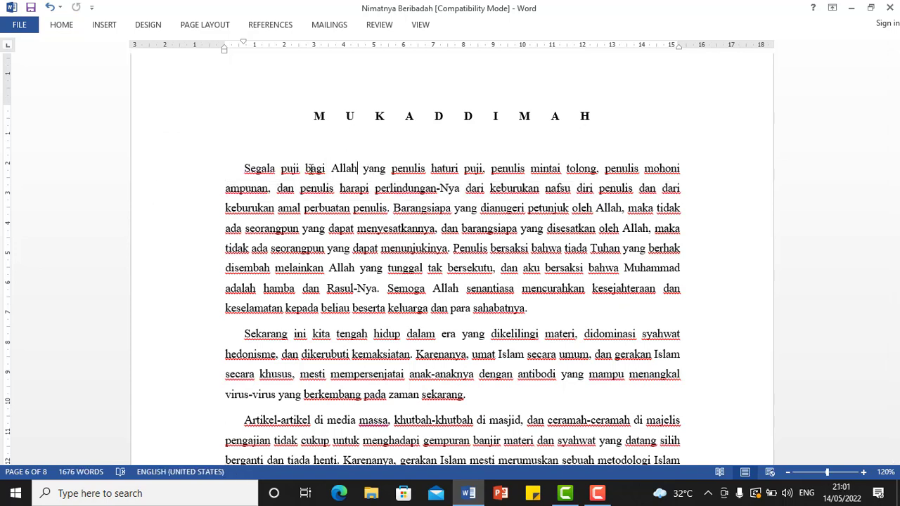
{"action": "left_click", "coordinate": [305, 113]}
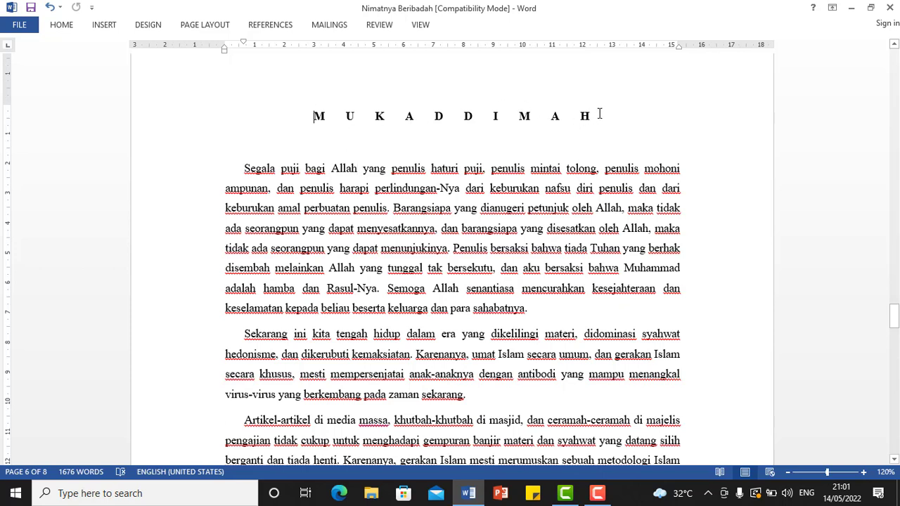
{"action": "left_click", "coordinate": [599, 114]}
Set the character spacing of the MUKADDIMAH heading to Expanded by 10 pt.
{"action": "left_click", "coordinate": [590, 117]}
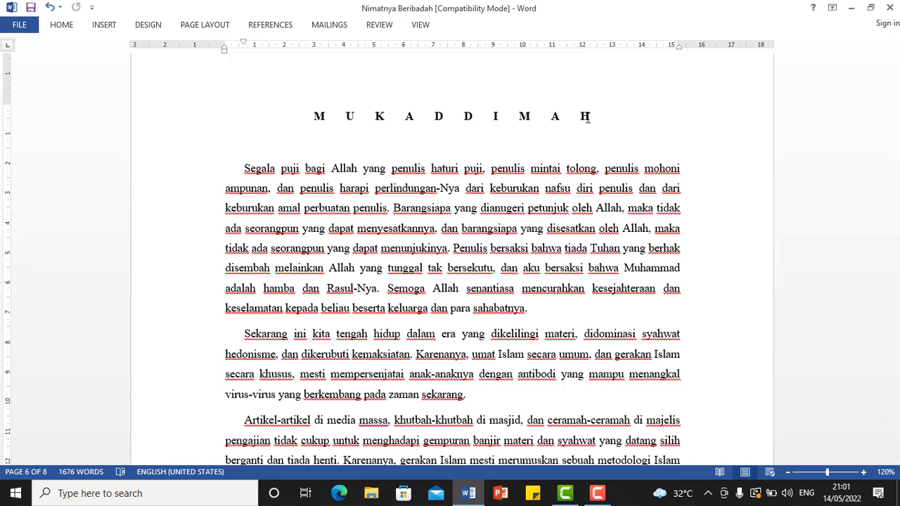
{"action": "left_click", "coordinate": [64, 25]}
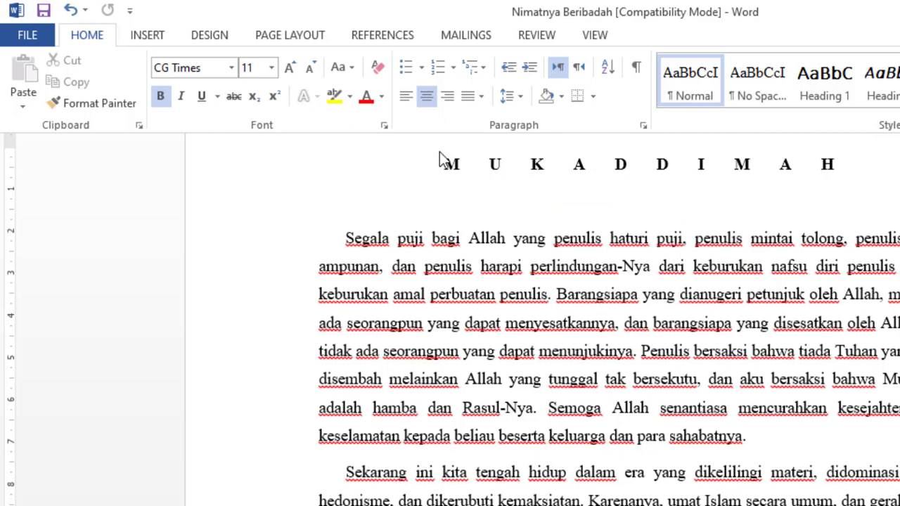
{"action": "left_click", "coordinate": [387, 126]}
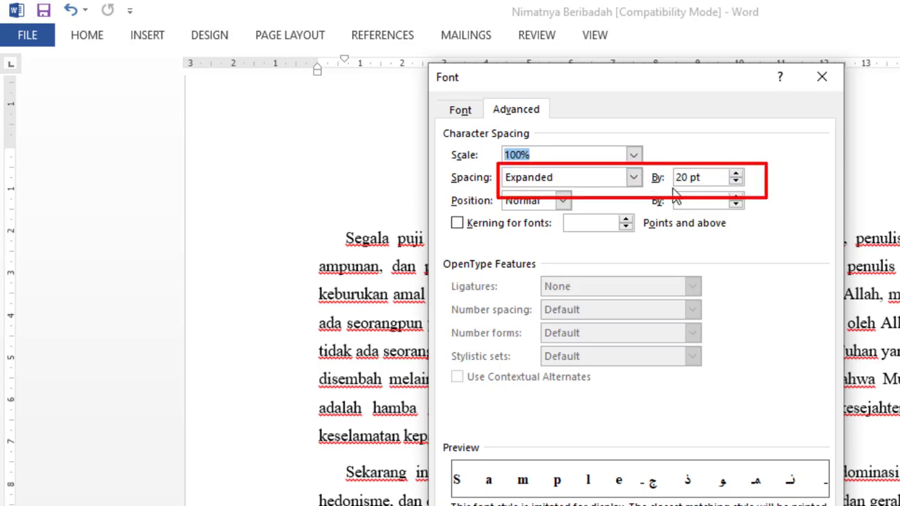
{"action": "left_click", "coordinate": [634, 178]}
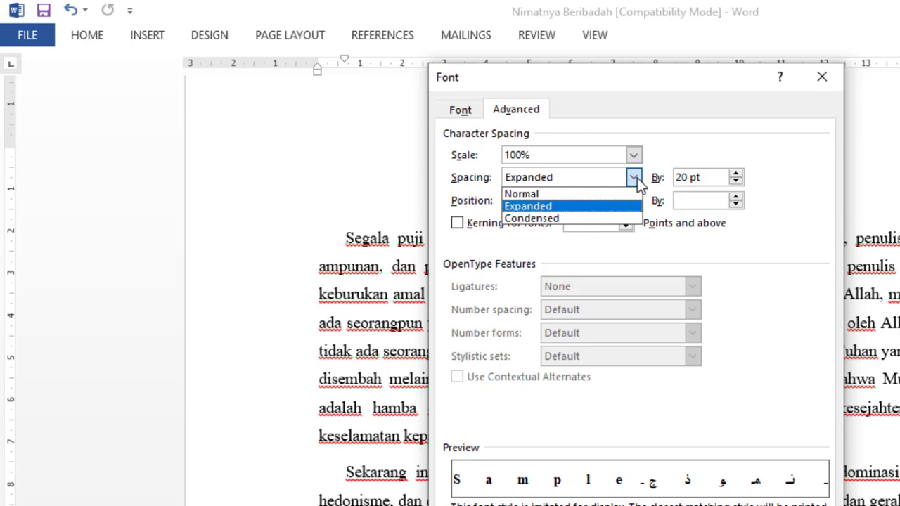
{"action": "left_click", "coordinate": [612, 207]}
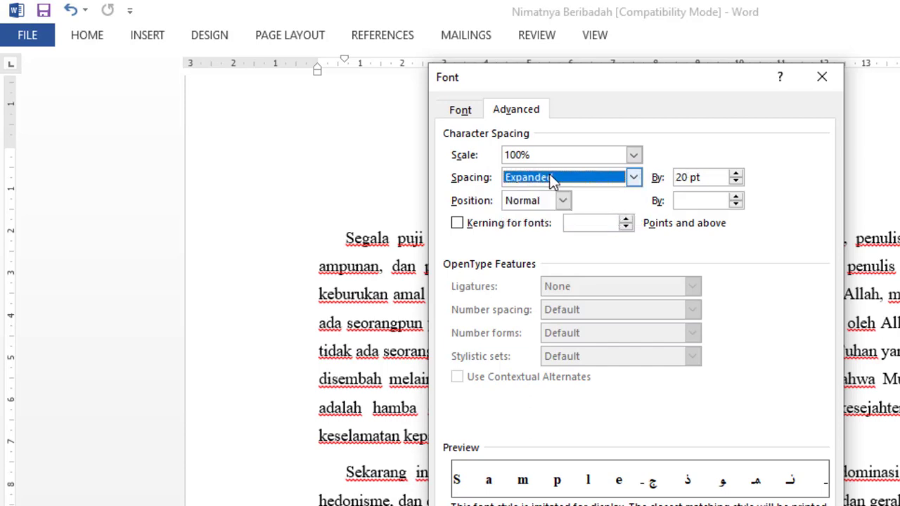
{"action": "left_click", "coordinate": [692, 177]}
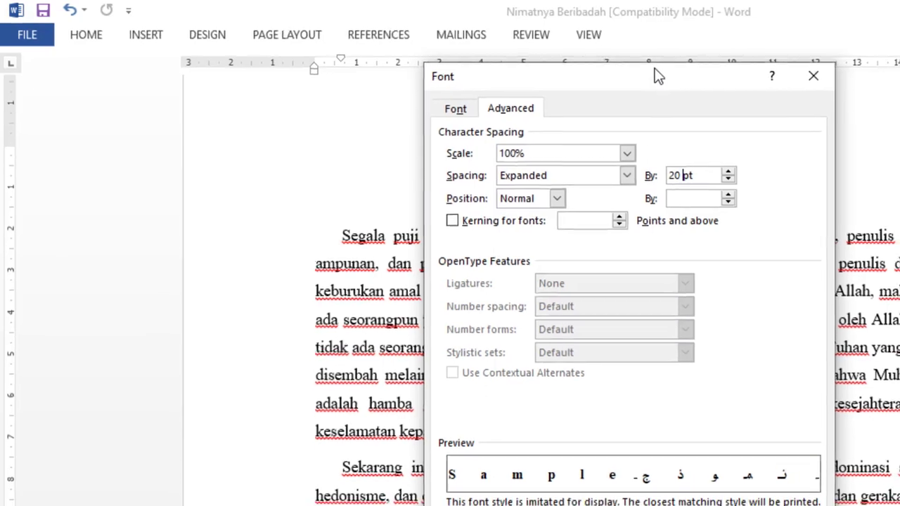
{"action": "left_click_drag", "start_coordinate": [657, 76], "coordinate": [899, 74]}
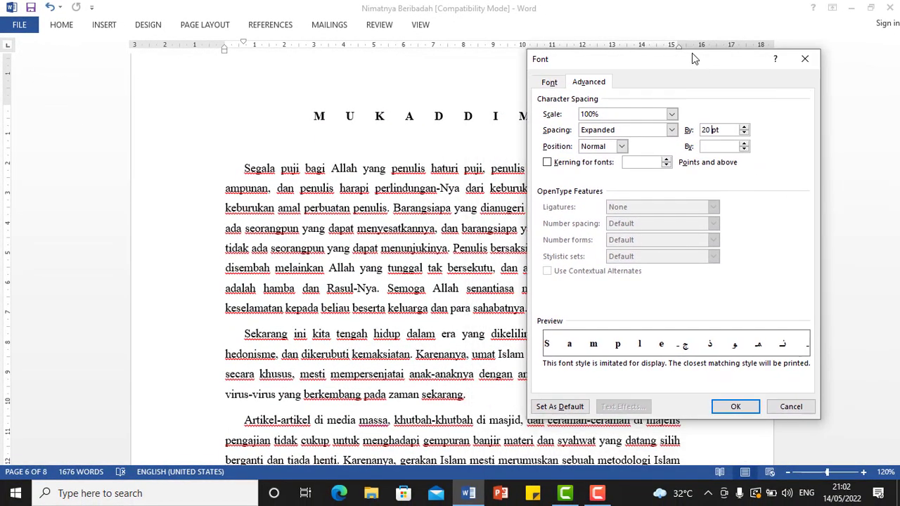
{"action": "left_click_drag", "start_coordinate": [692, 59], "coordinate": [693, 60]}
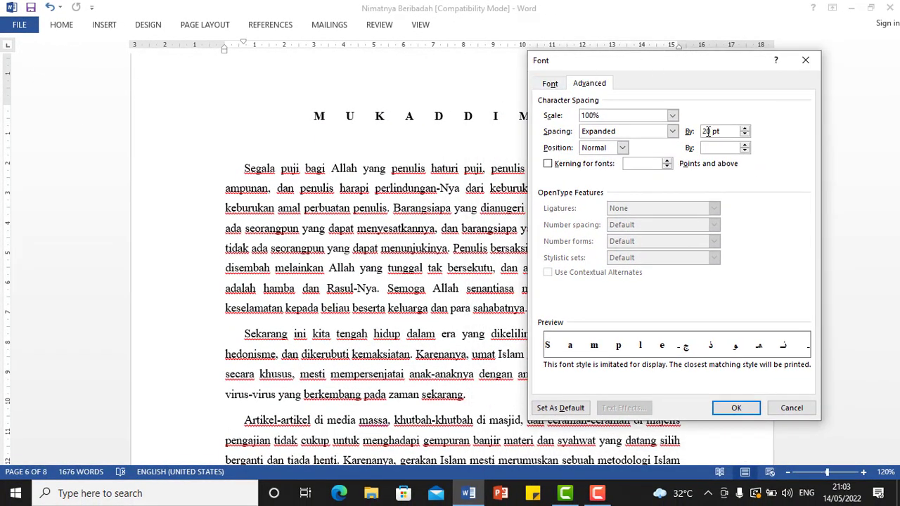
{"action": "left_click_drag", "start_coordinate": [709, 132], "coordinate": [700, 139]}
{"action": "type", "text": "10"}
{"action": "left_click", "coordinate": [736, 409]}
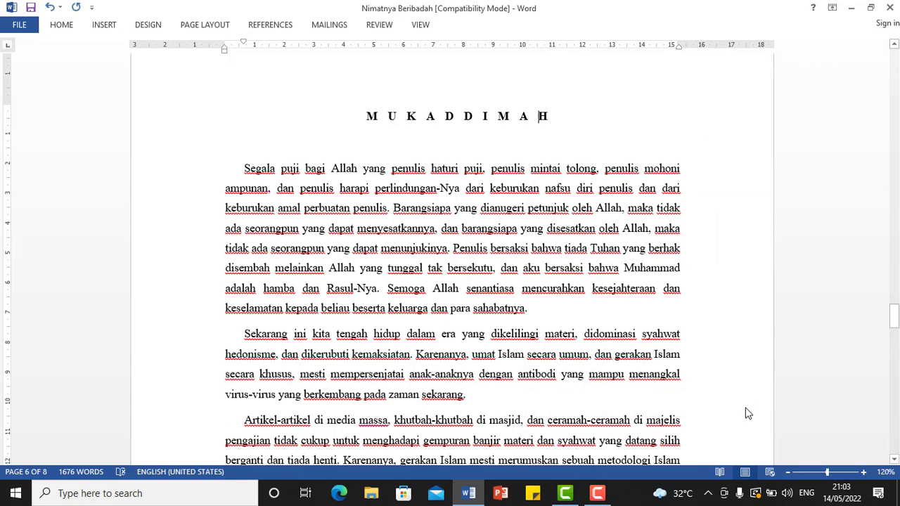
Try Condensed character spacing by 10 pt on the MUKADDIMAH heading.
{"action": "left_click", "coordinate": [63, 27]}
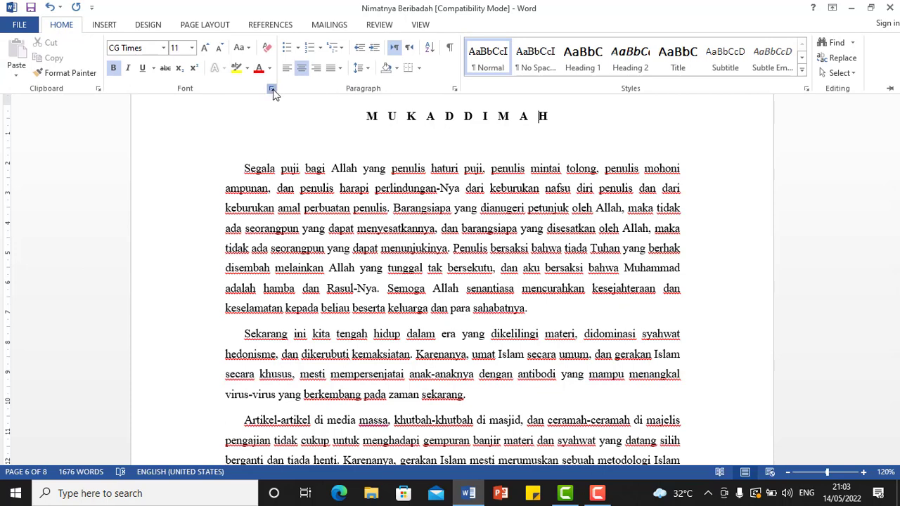
{"action": "left_click", "coordinate": [272, 89]}
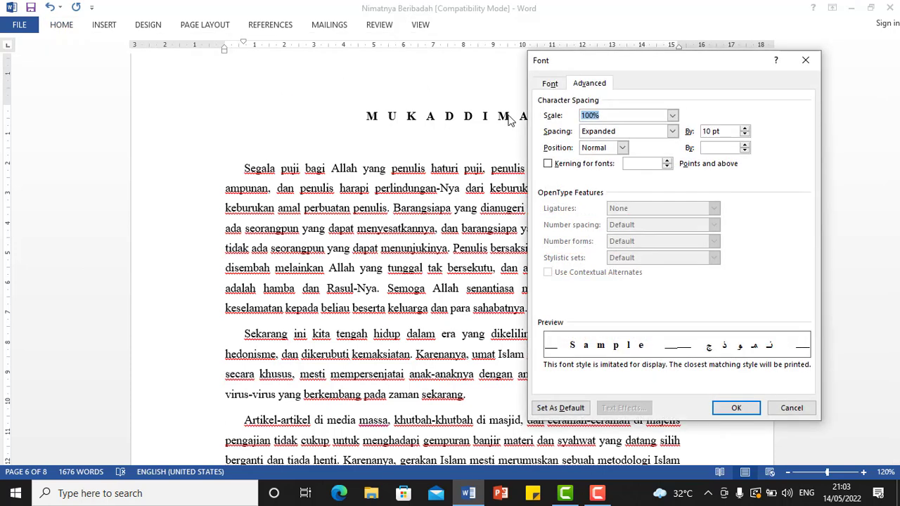
{"action": "left_click", "coordinate": [661, 133]}
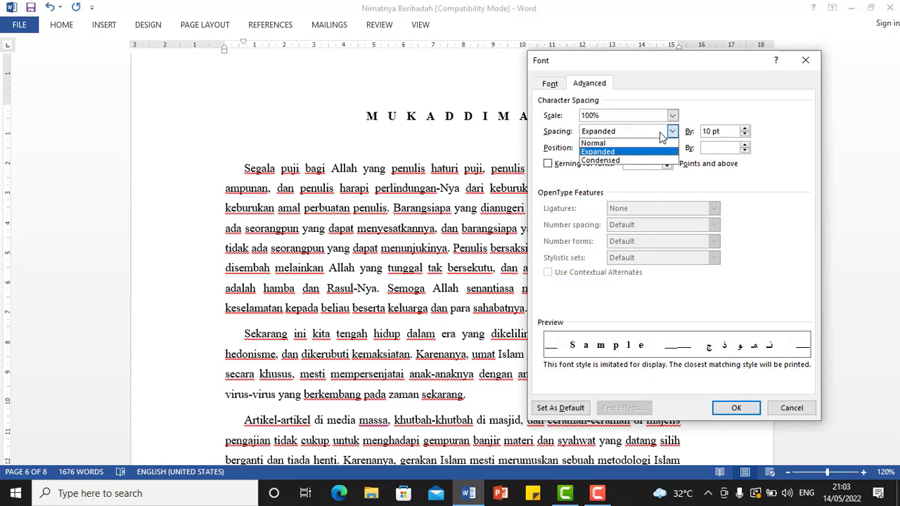
{"action": "left_click", "coordinate": [610, 160]}
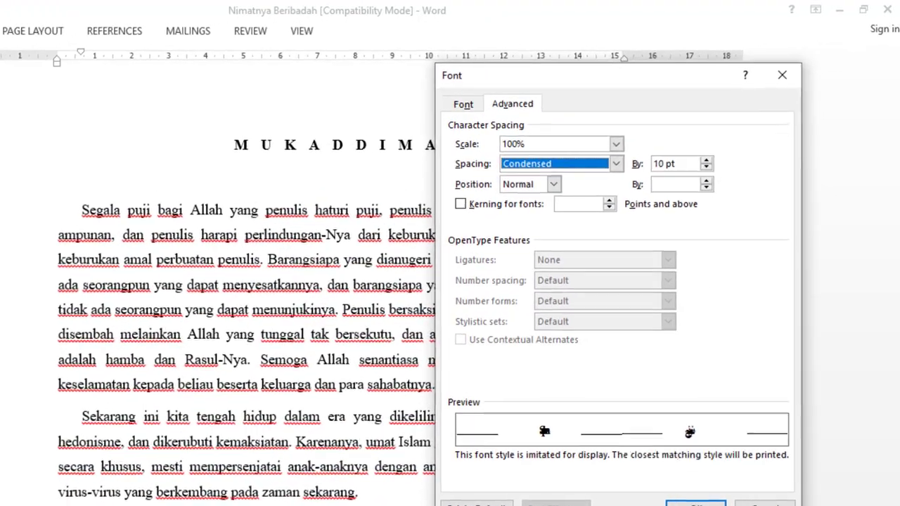
{"action": "left_click", "coordinate": [725, 436]}
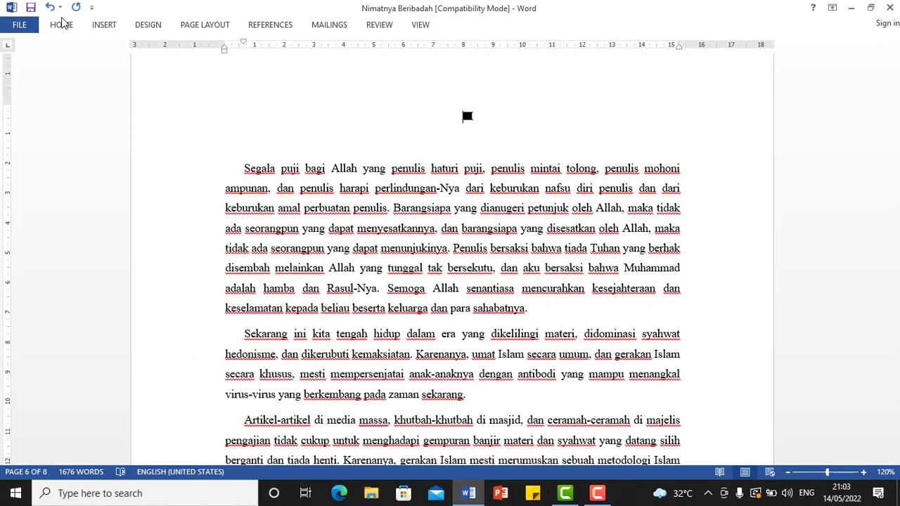
Switch the MUKADDIMAH heading's character spacing to Expanded and adjust the spacing amount so the letters stand clearly apart.
{"action": "left_click", "coordinate": [62, 25]}
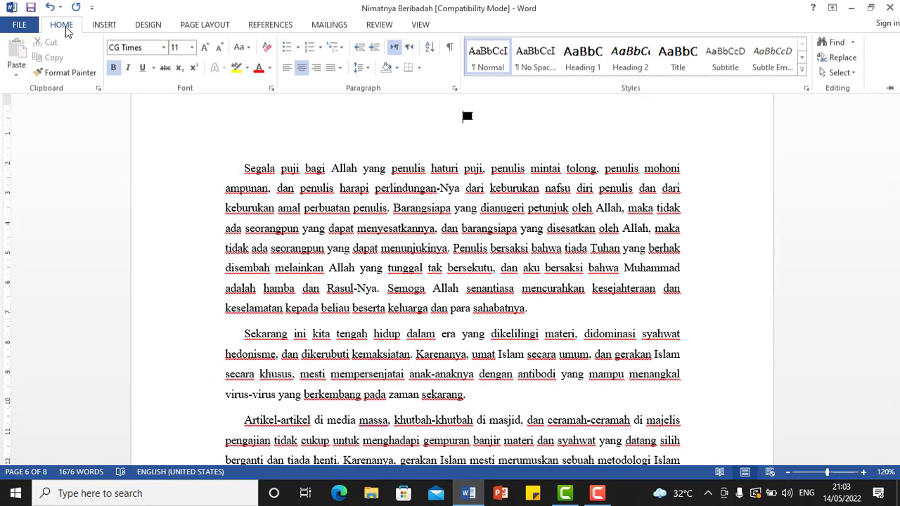
{"action": "left_click", "coordinate": [271, 90]}
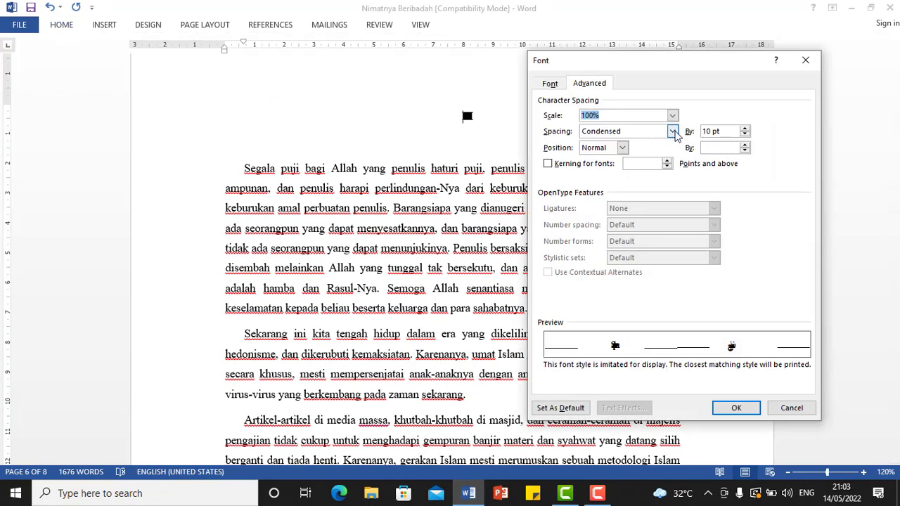
{"action": "left_click", "coordinate": [673, 133]}
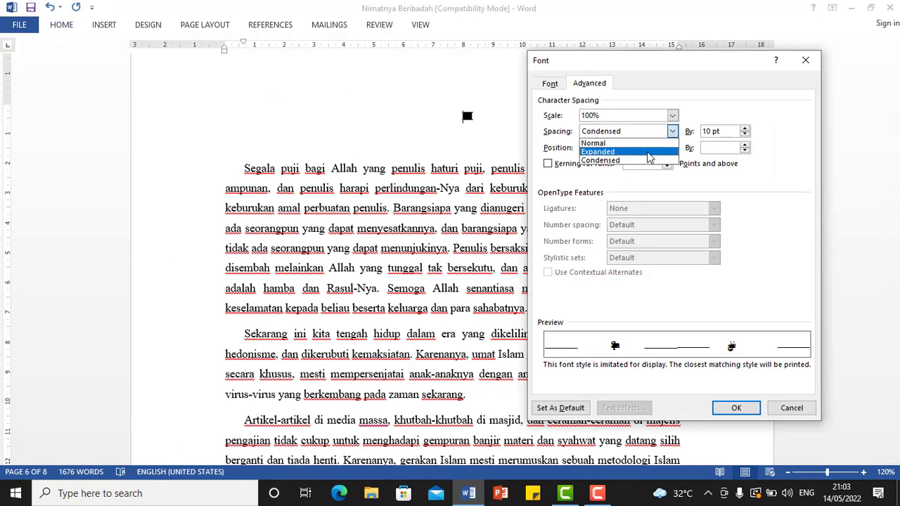
{"action": "left_click", "coordinate": [648, 152]}
{"action": "left_click", "coordinate": [707, 131]}
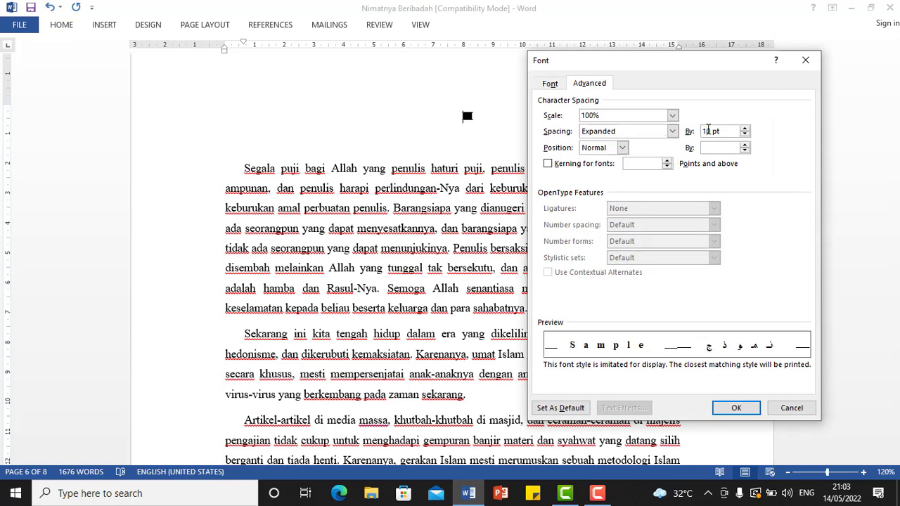
{"action": "left_click", "coordinate": [737, 409]}
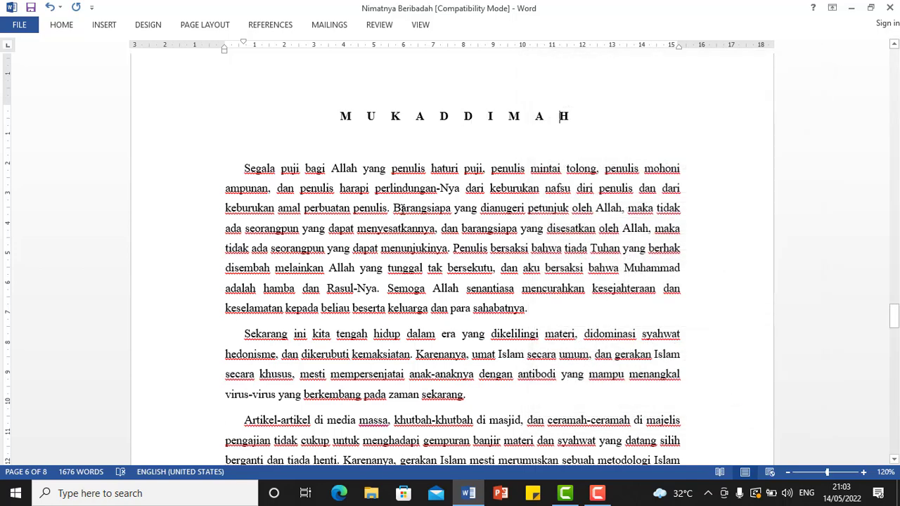
{"action": "left_click", "coordinate": [358, 116]}
{"action": "left_click", "coordinate": [352, 202]}
{"action": "left_click", "coordinate": [63, 25]}
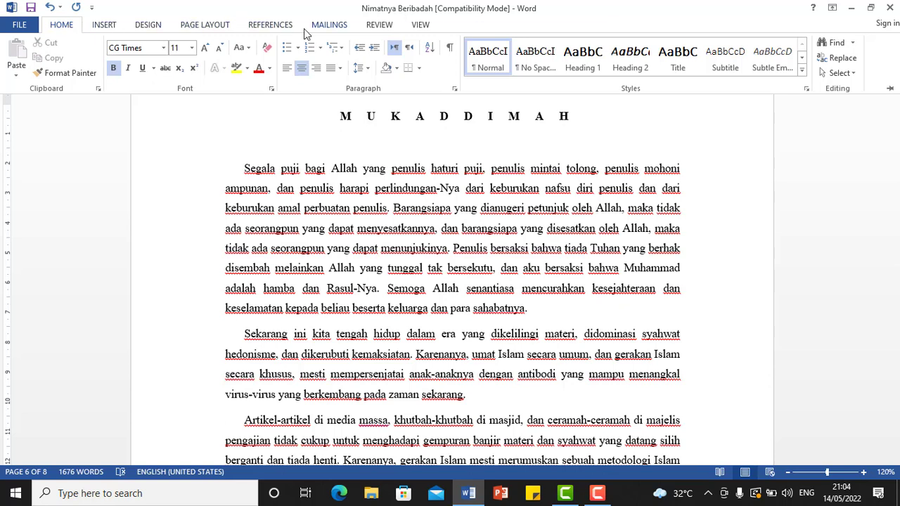
{"action": "left_click", "coordinate": [221, 26]}
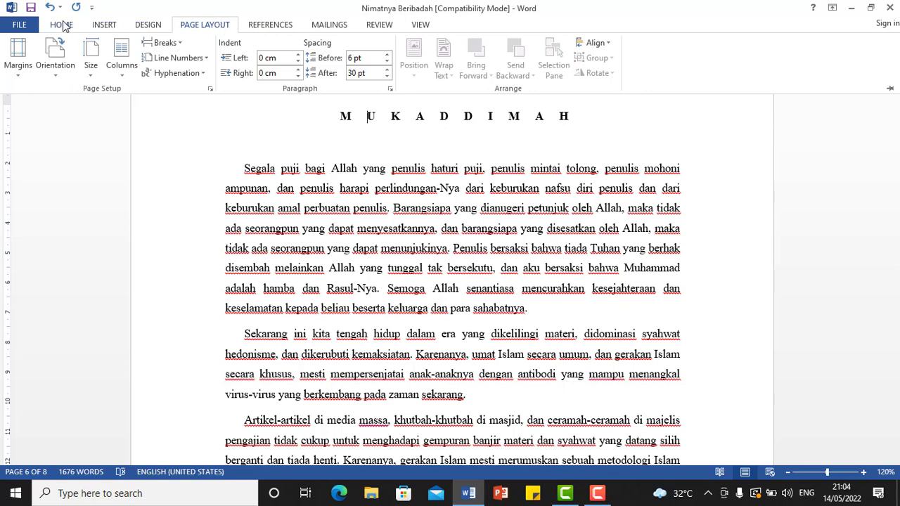
{"action": "left_click", "coordinate": [360, 73]}
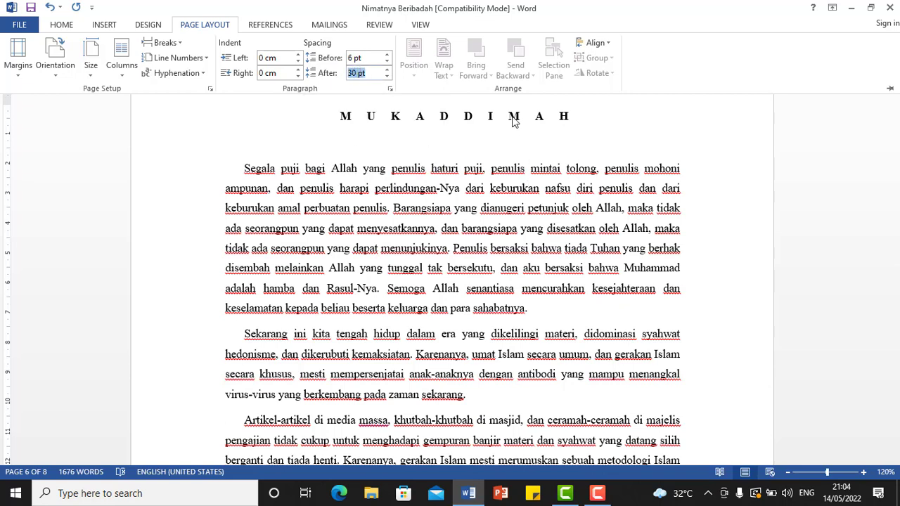
{"action": "key", "text": "ctrl+F1"}
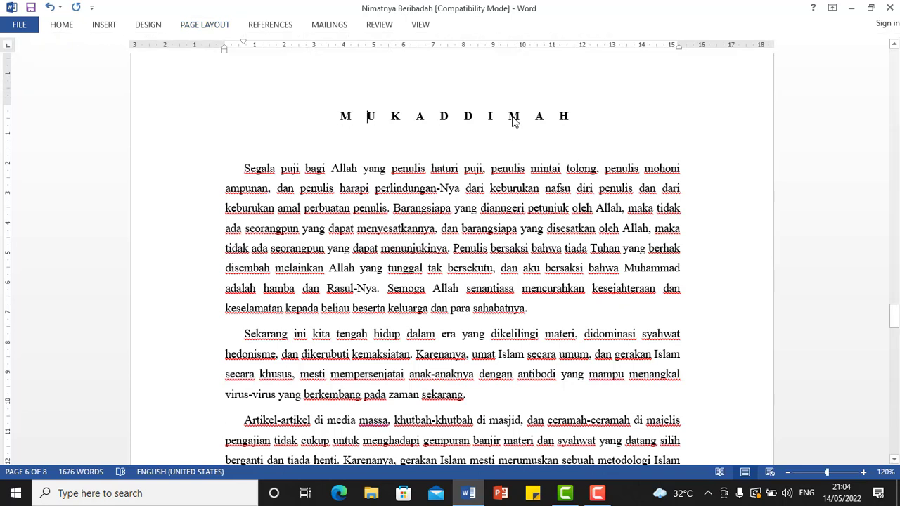
Set the paragraph spacing after the MUKADDIMAH heading to 60 pt.
{"action": "left_click", "coordinate": [64, 25]}
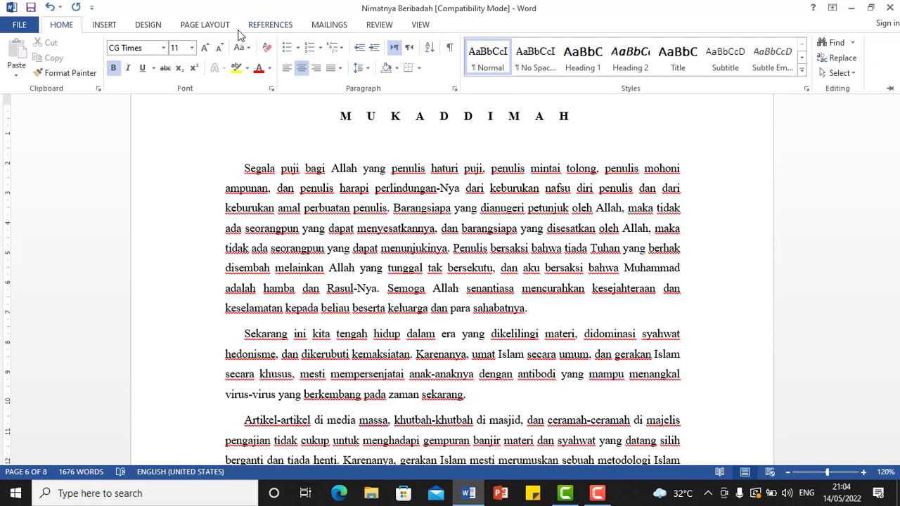
{"action": "left_click", "coordinate": [209, 29]}
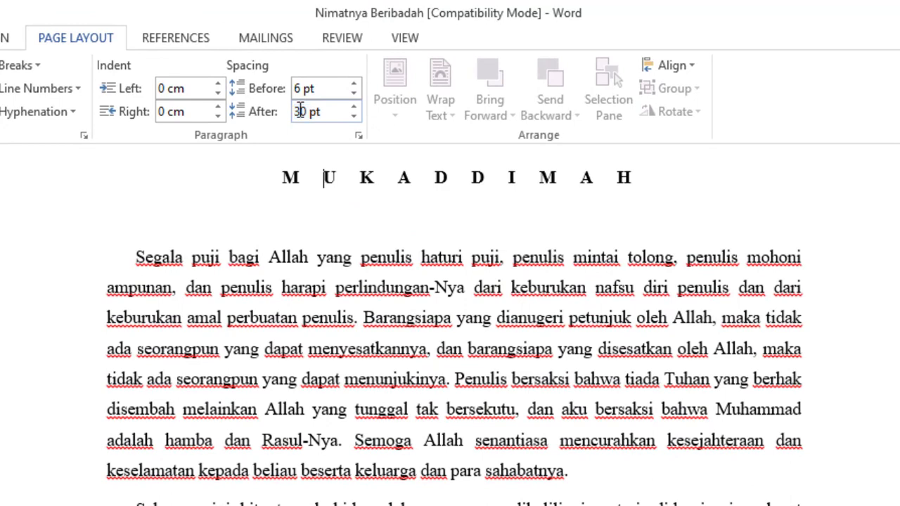
{"action": "left_click", "coordinate": [298, 111]}
{"action": "key", "text": "BackSpace"}
{"action": "type", "text": "6"}
{"action": "key", "text": "Return"}
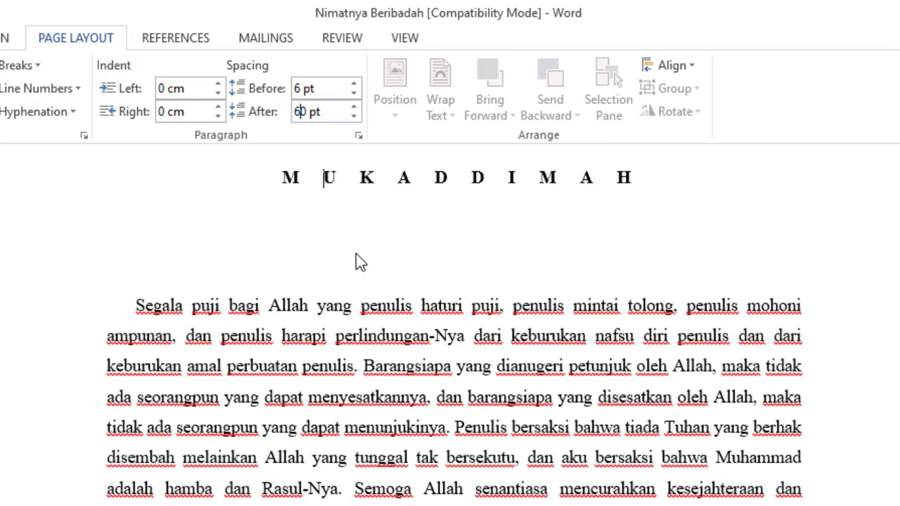
Reduce the paragraph spacing after the MUKADDIMAH heading to 26 pt in the paragraph settings.
{"action": "left_click", "coordinate": [62, 25]}
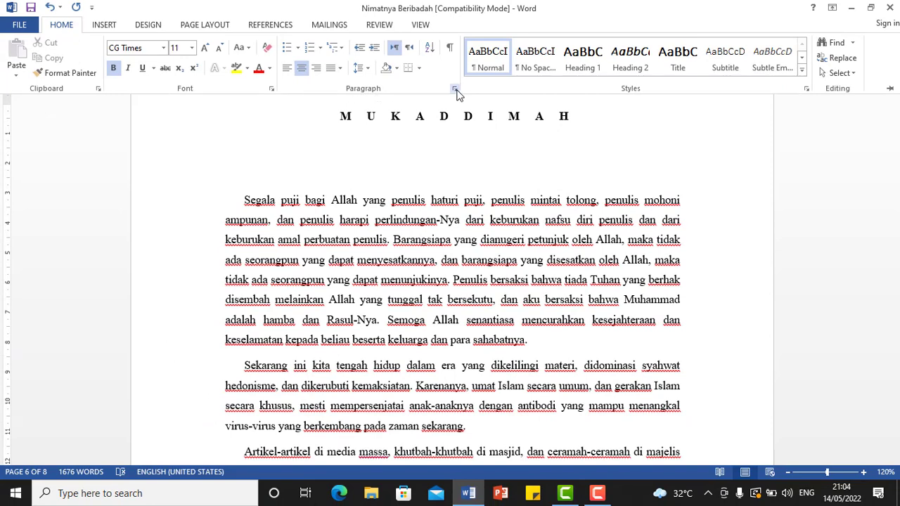
{"action": "left_click", "coordinate": [455, 91]}
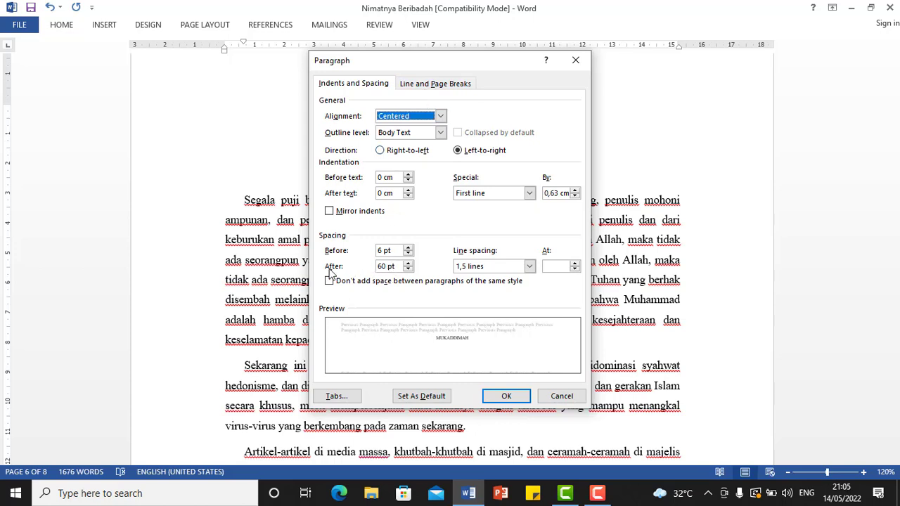
{"action": "left_click", "coordinate": [378, 267]}
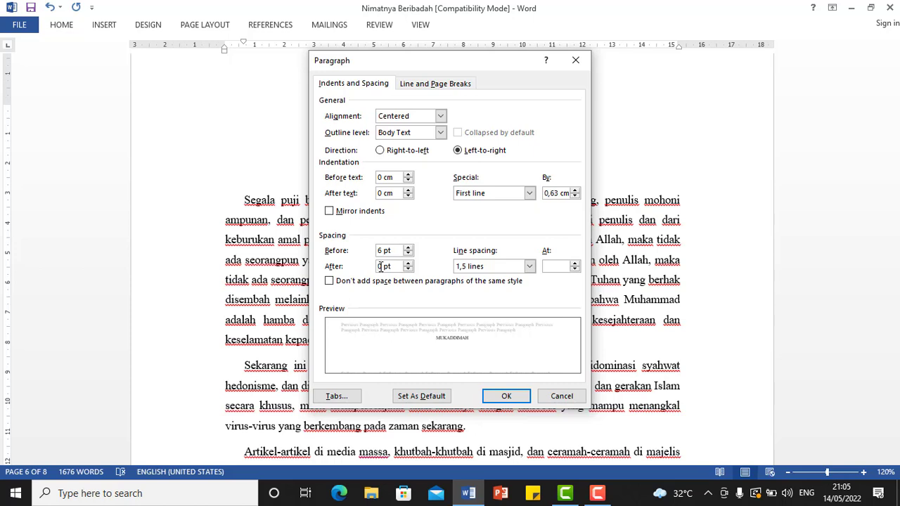
{"action": "key", "text": "Delete"}
{"action": "type", "text": "26"}
{"action": "left_click", "coordinate": [518, 400]}
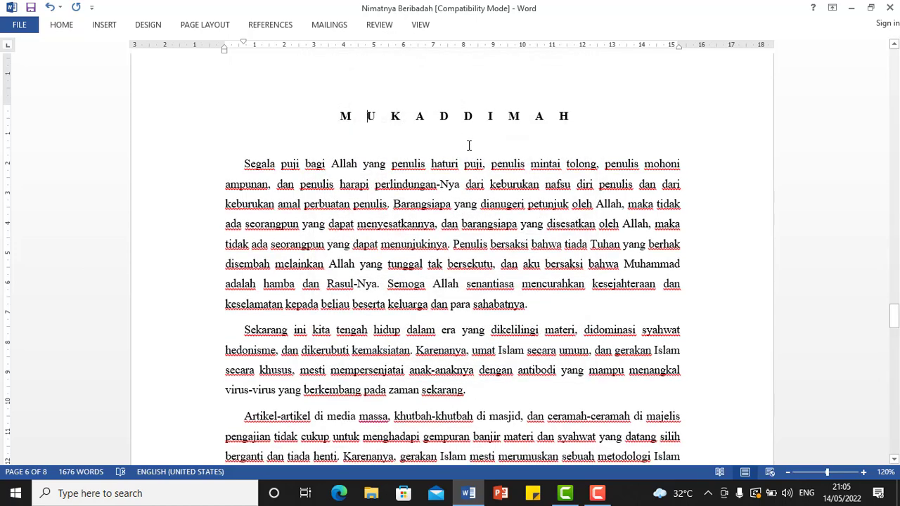
Select the first, second and third lines of the opening body paragraph one at a time to examine the spacing between them.
{"action": "left_click", "coordinate": [436, 266]}
{"action": "left_click", "coordinate": [242, 166]}
{"action": "left_click", "coordinate": [150, 178]}
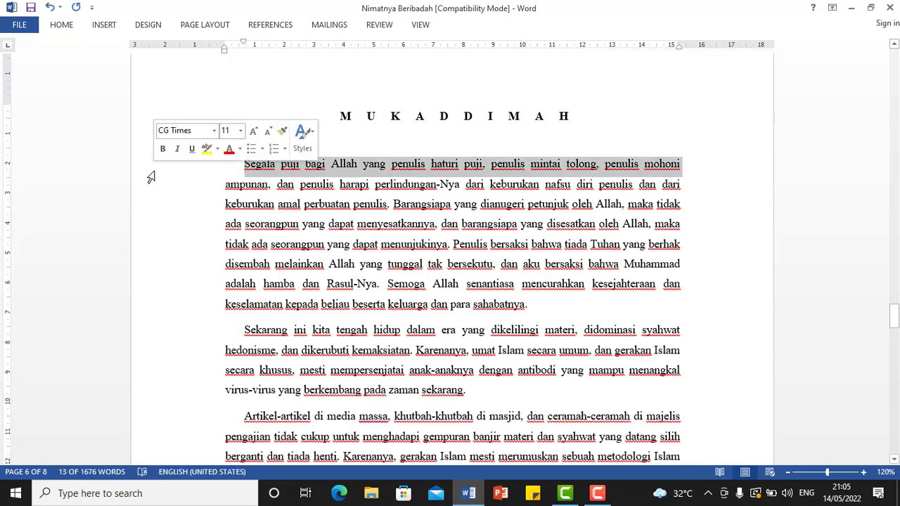
{"action": "left_click", "coordinate": [149, 190]}
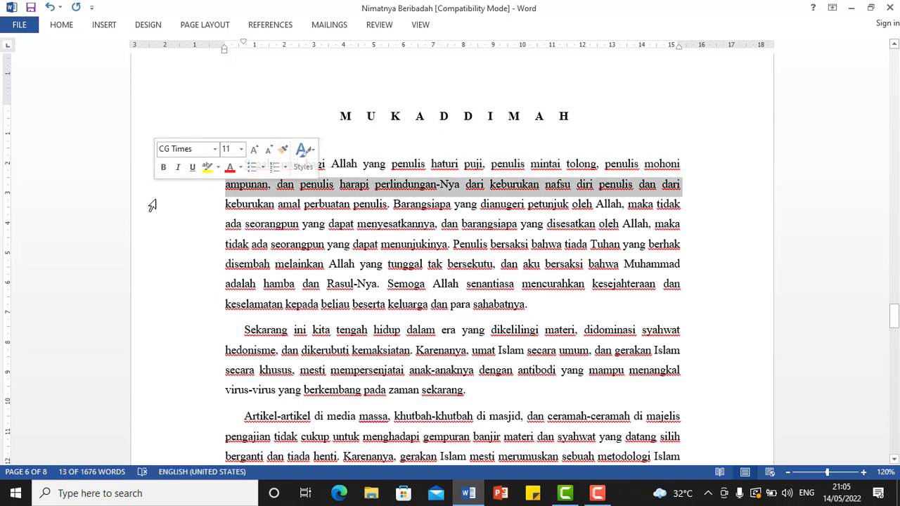
{"action": "left_click", "coordinate": [158, 209]}
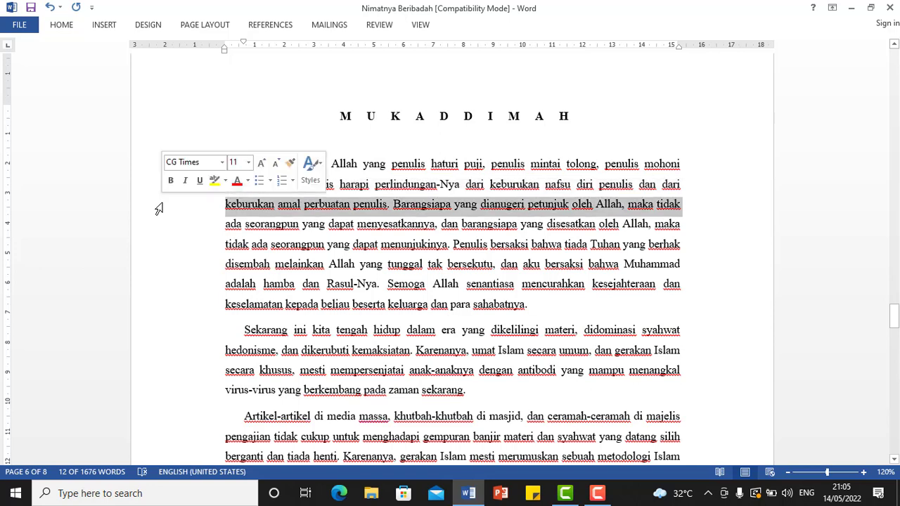
Examine the available line spacing types in the line spacing options for the first body paragraph, then close the paragraph settings.
{"action": "left_click", "coordinate": [363, 164]}
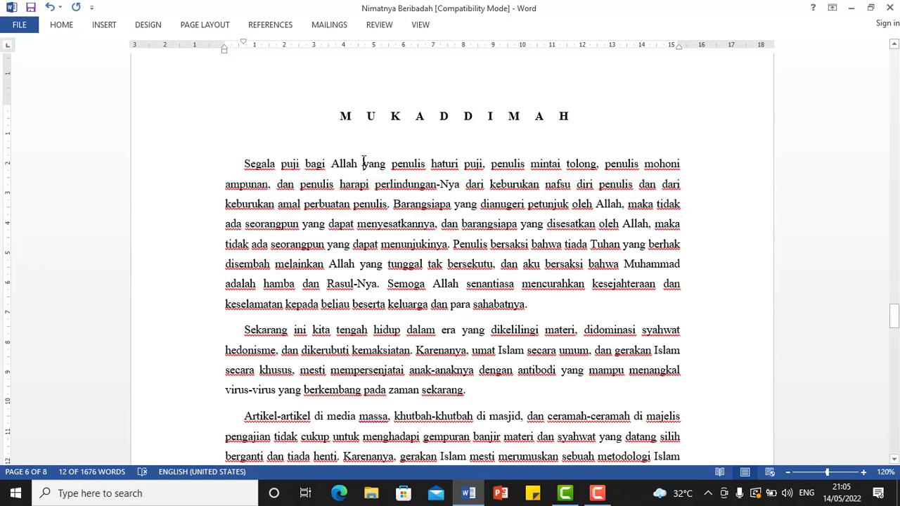
{"action": "left_click", "coordinate": [69, 28]}
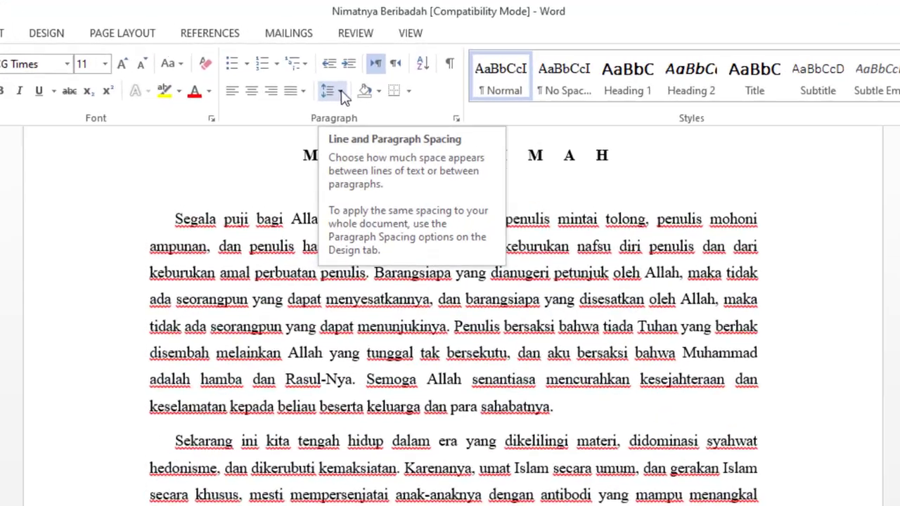
{"action": "left_click", "coordinate": [340, 93]}
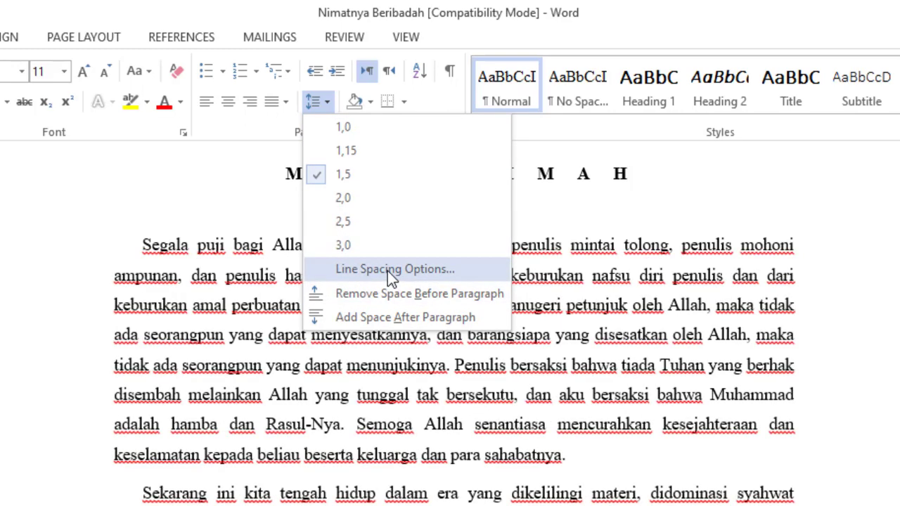
{"action": "left_click", "coordinate": [390, 269]}
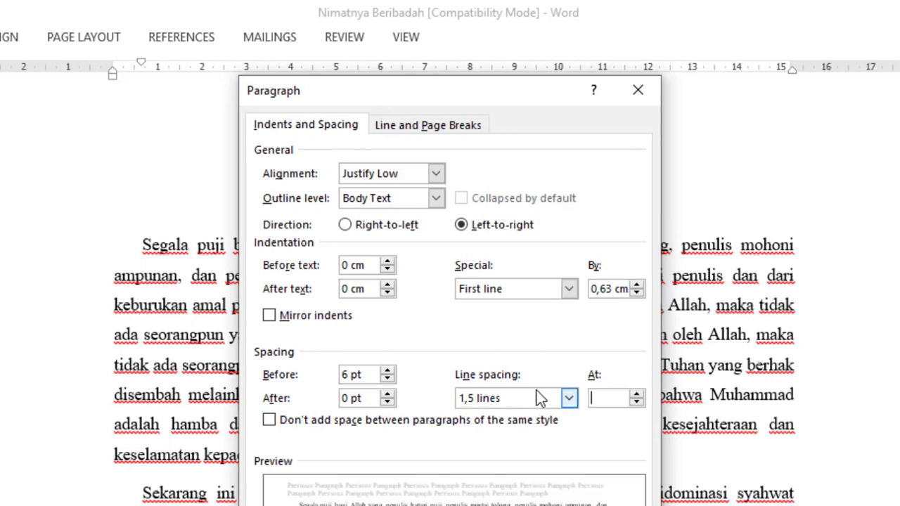
{"action": "left_click", "coordinate": [569, 398]}
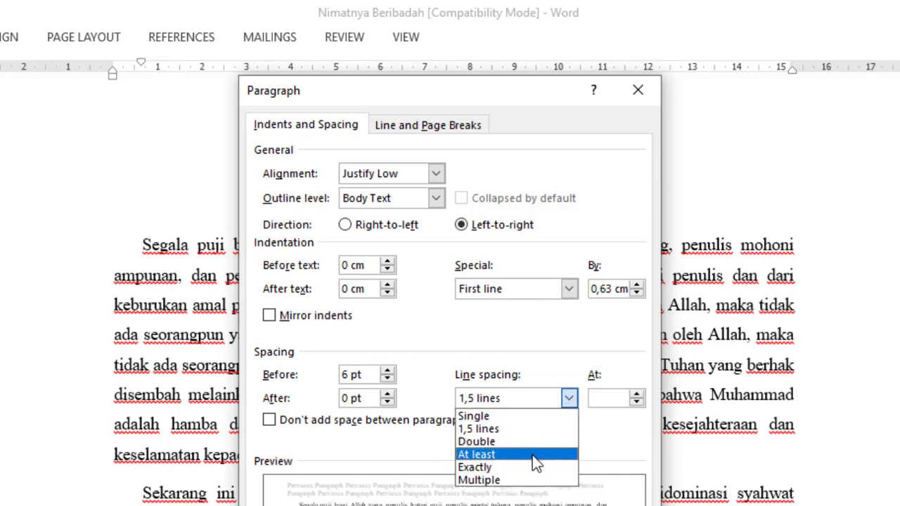
{"action": "left_click", "coordinate": [616, 397]}
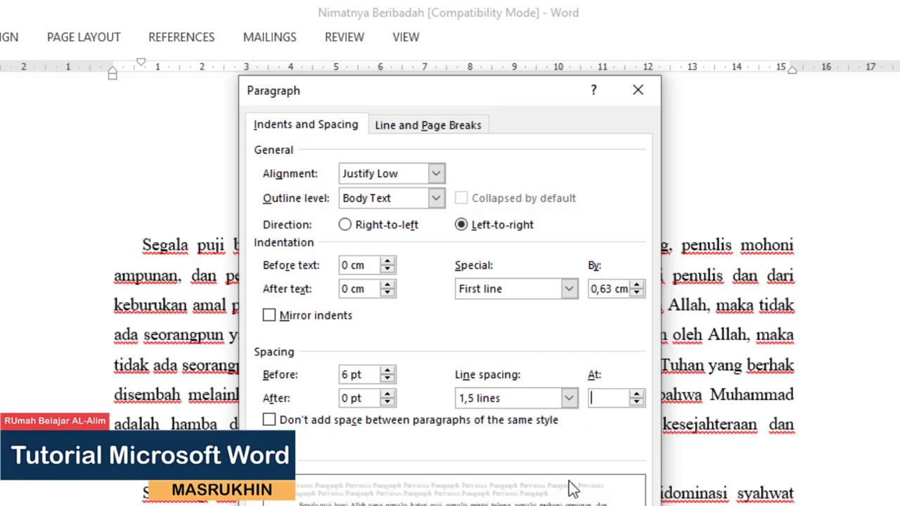
{"action": "left_click", "coordinate": [512, 403]}
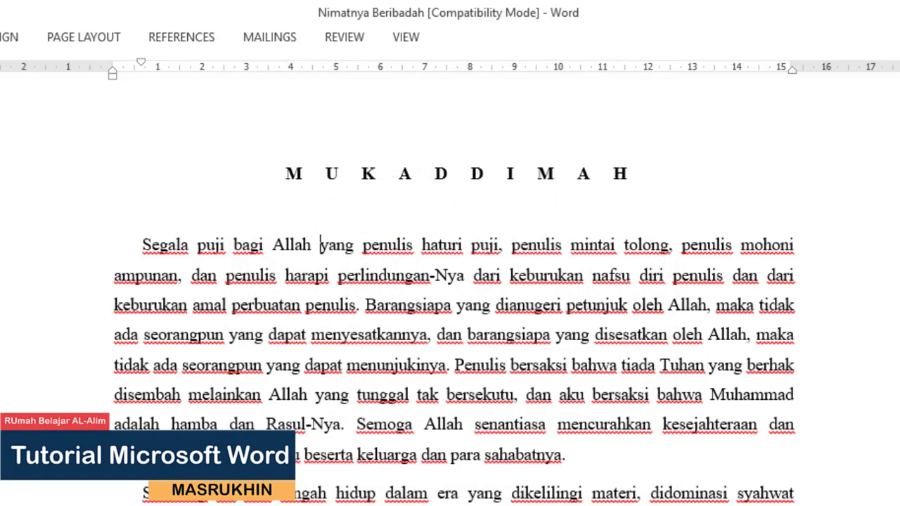